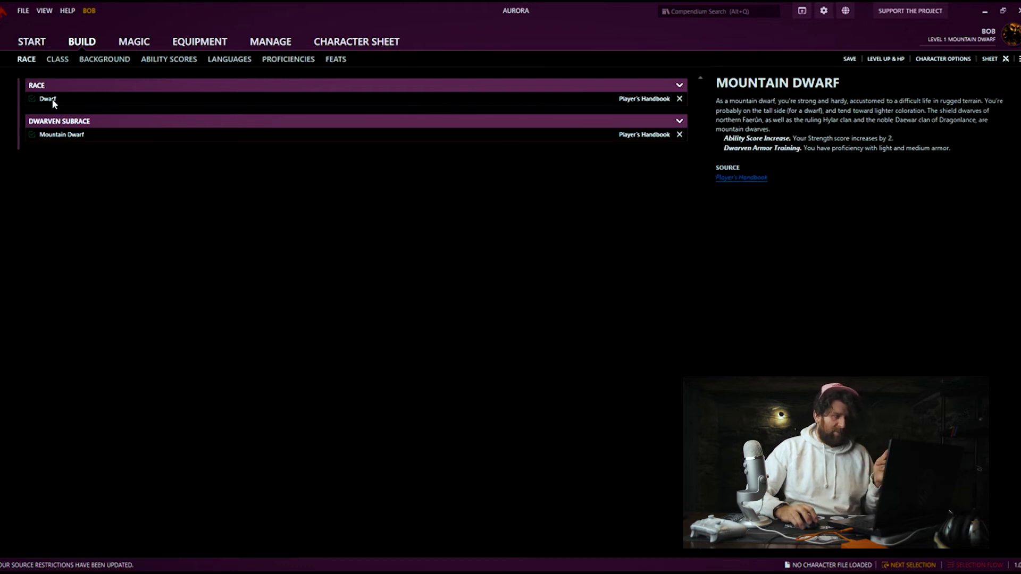
# Compare the Cleric and Fighter class descriptions, then select Cleric as the class
pyautogui.click(57, 59)
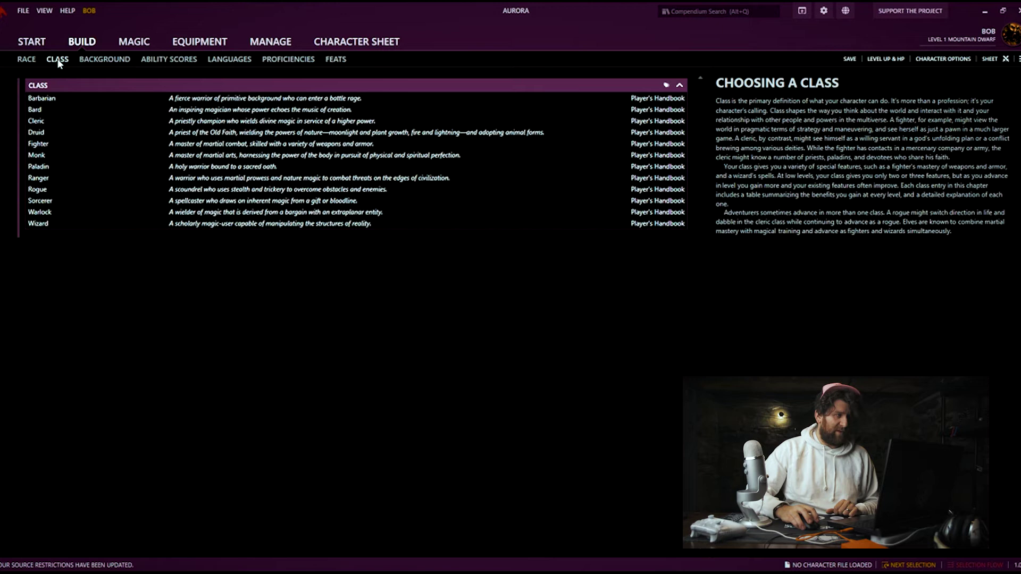
pyautogui.click(47, 120)
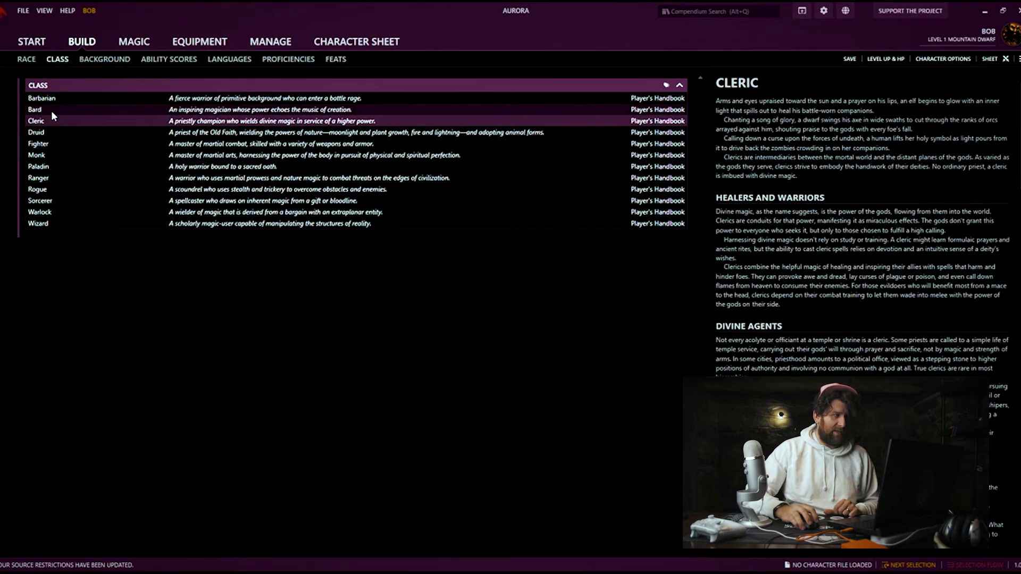
pyautogui.click(51, 110)
pyautogui.click(58, 145)
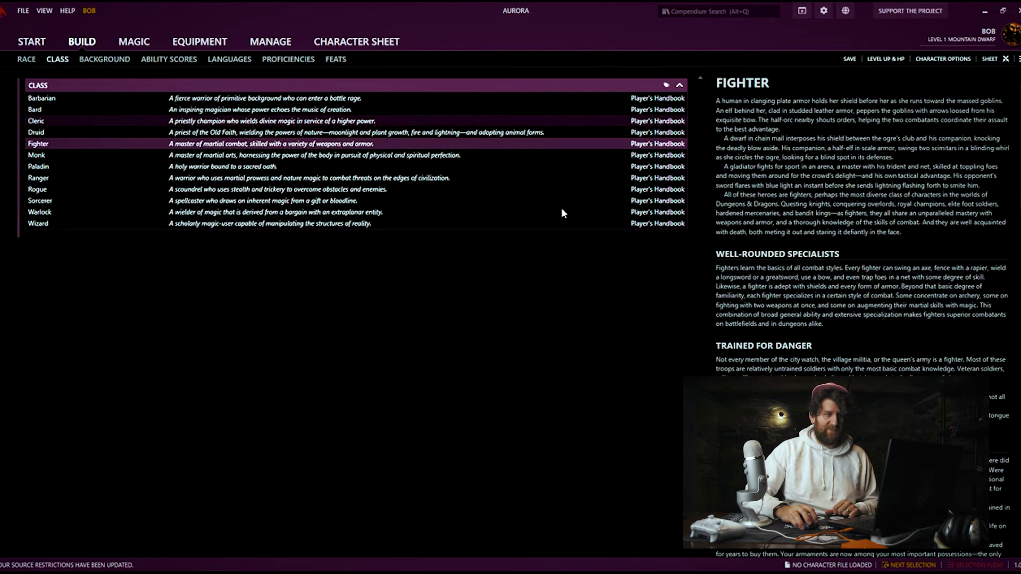
pyautogui.click(59, 122)
pyautogui.scroll(-3, 837, 168)
pyautogui.scroll(-15, 837, 171)
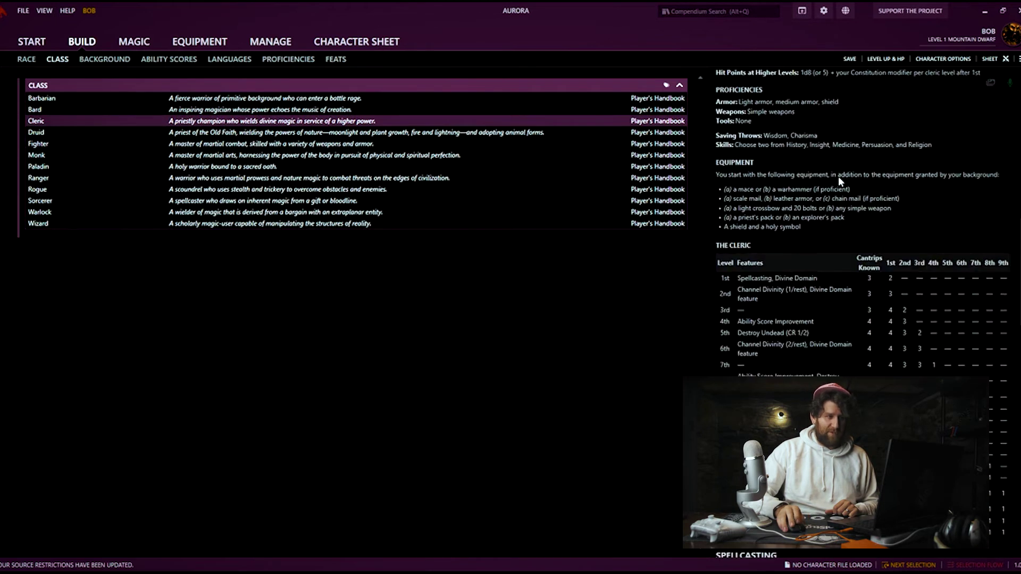
pyautogui.scroll(-10, 839, 178)
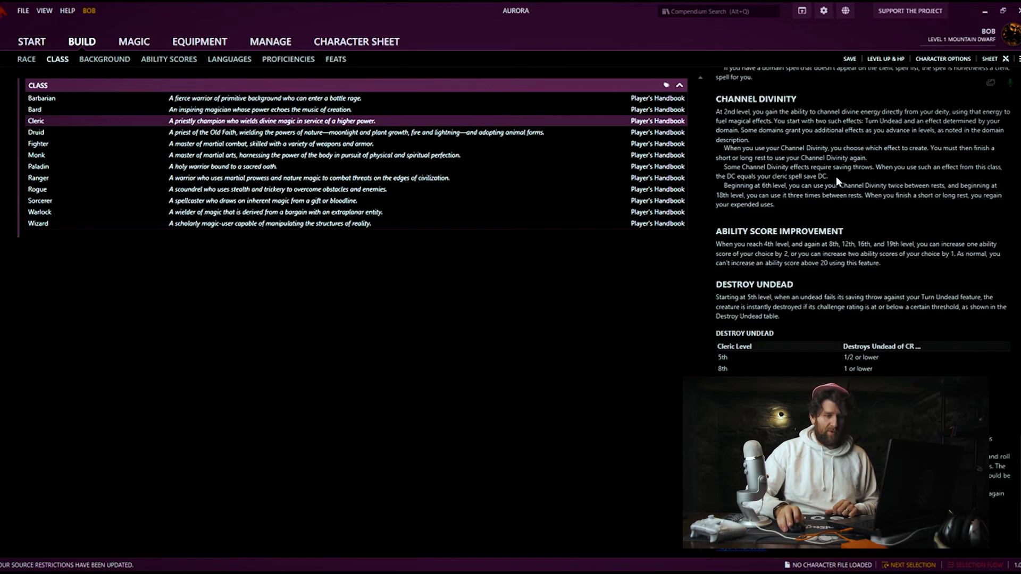
pyautogui.scroll(20, 829, 197)
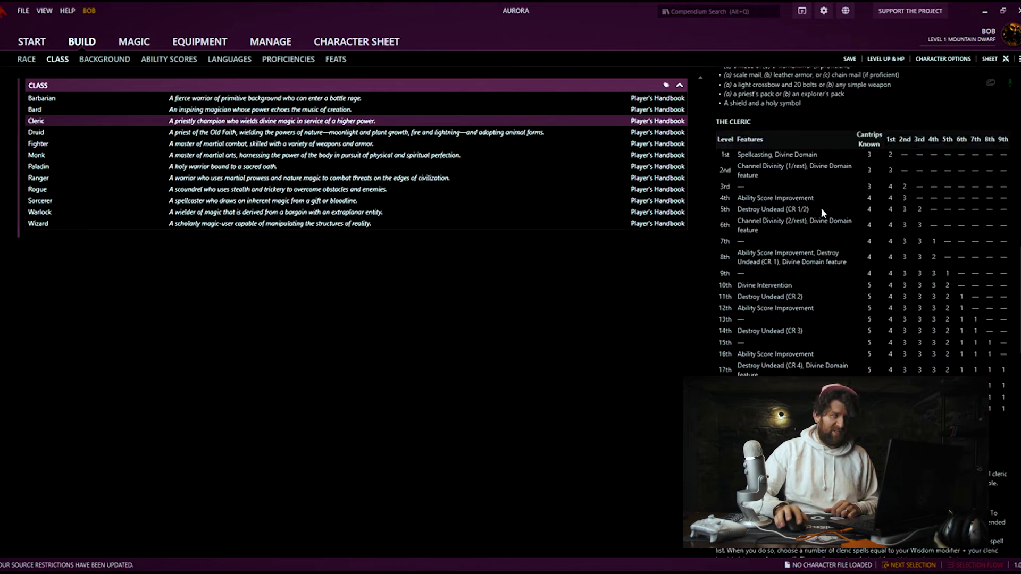
pyautogui.scroll(8, 816, 227)
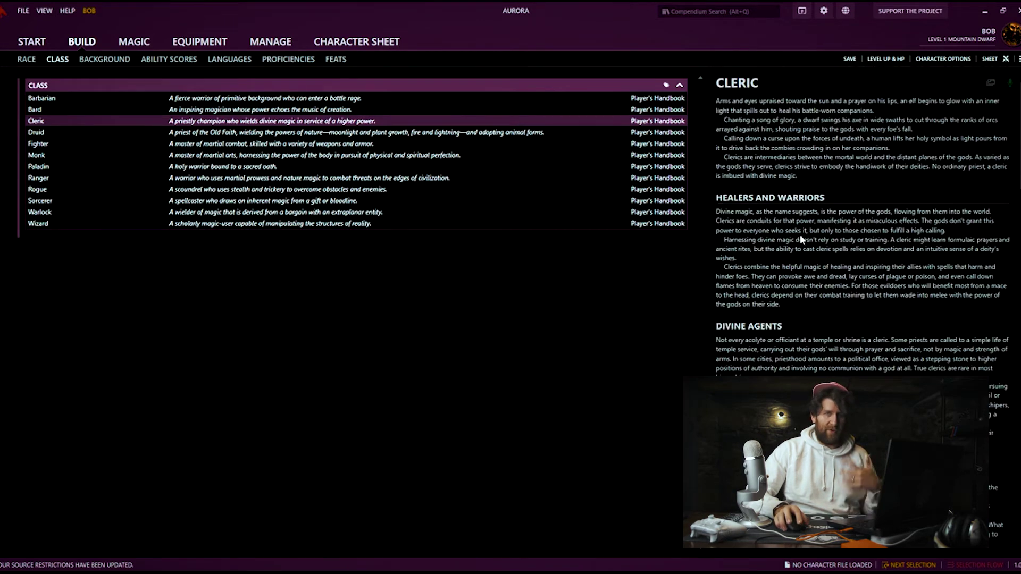
pyautogui.doubleClick(46, 120)
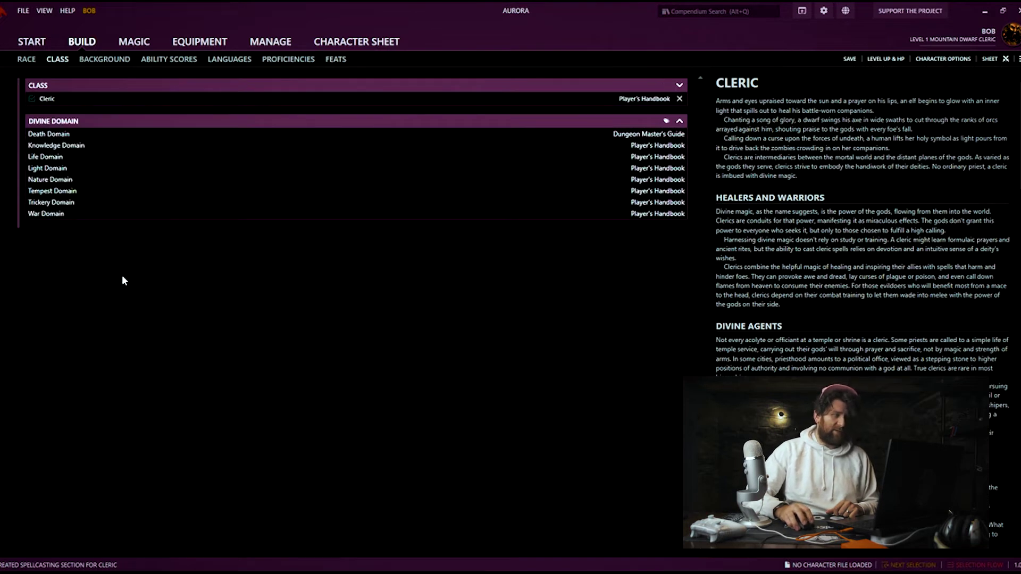
# Preview the Death and Knowledge domains, choose War Domain, then bring up the backgrounds list
pyautogui.click(53, 134)
pyautogui.click(69, 146)
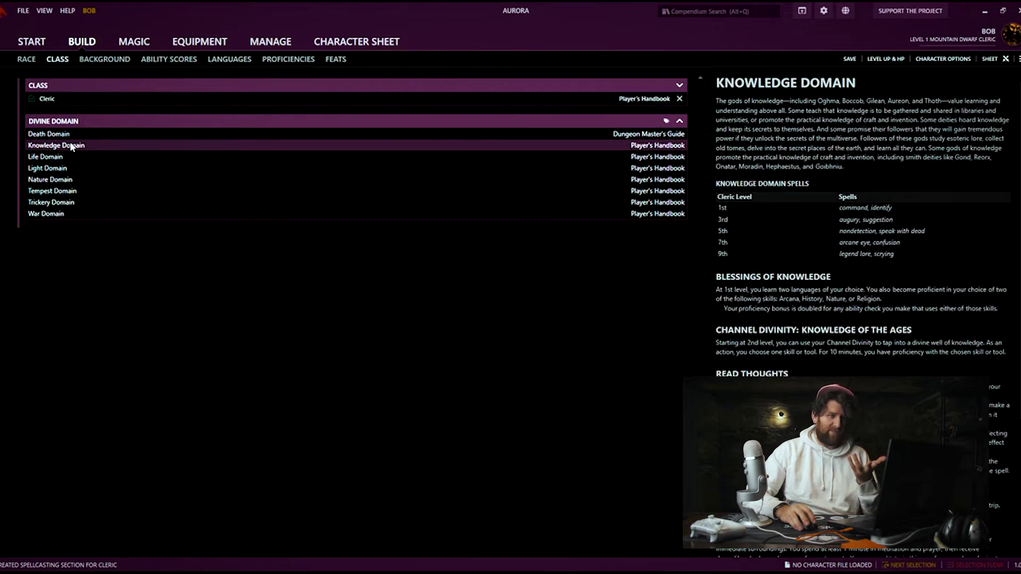
pyautogui.doubleClick(59, 214)
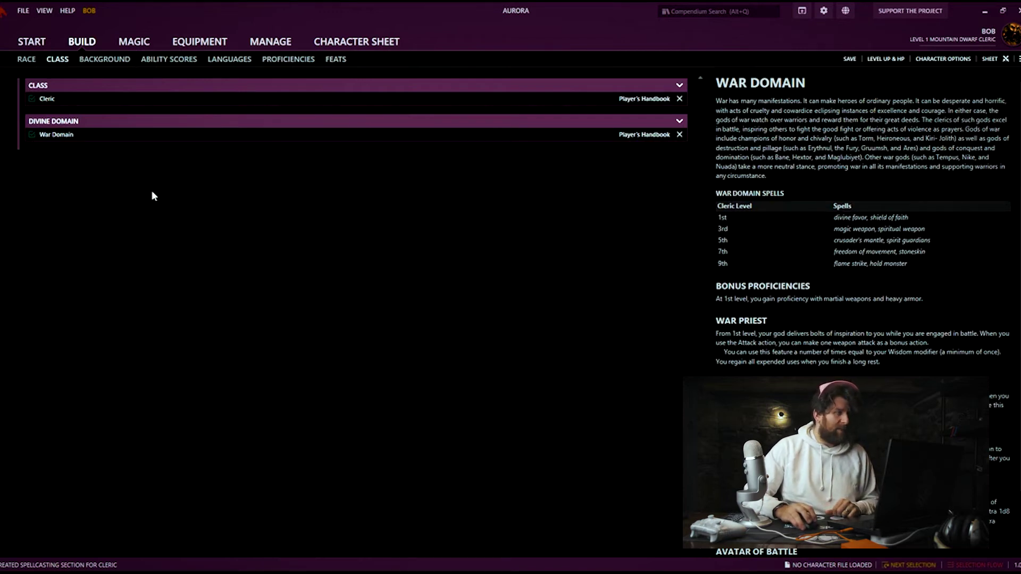
pyautogui.click(106, 59)
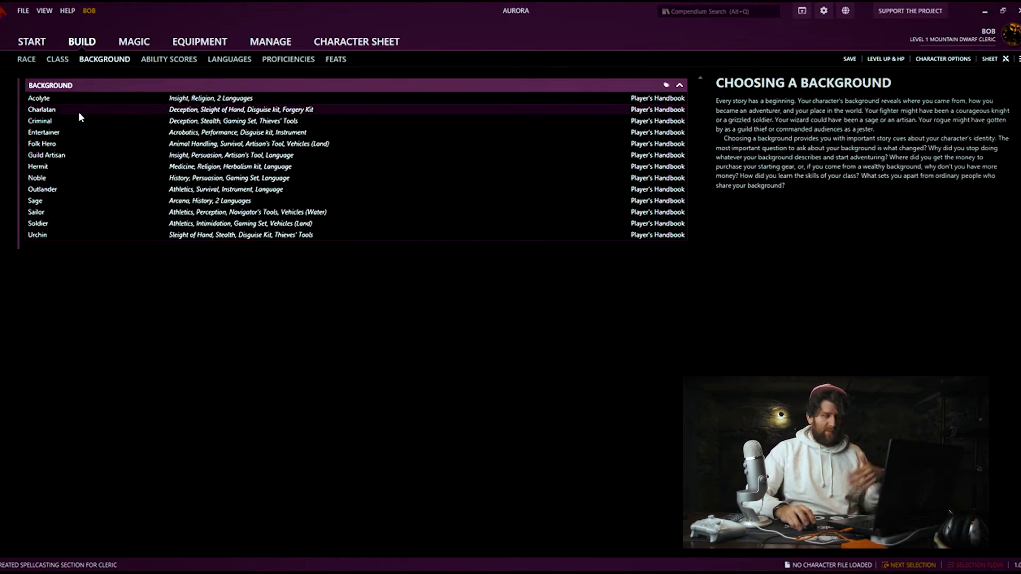
# Preview Folk Hero and select it as the background, reviewing its listed options
pyautogui.click(48, 145)
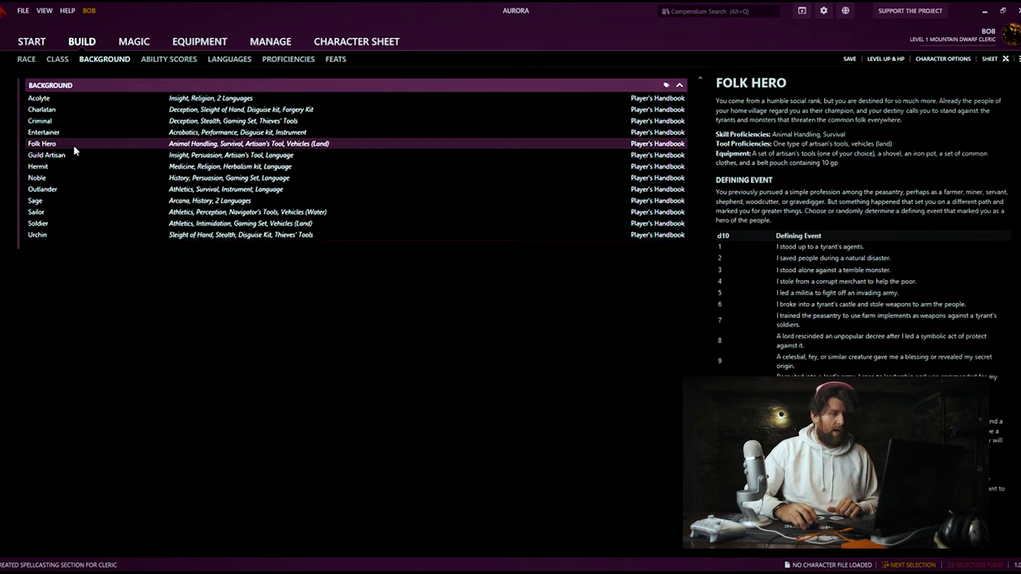
pyautogui.doubleClick(74, 146)
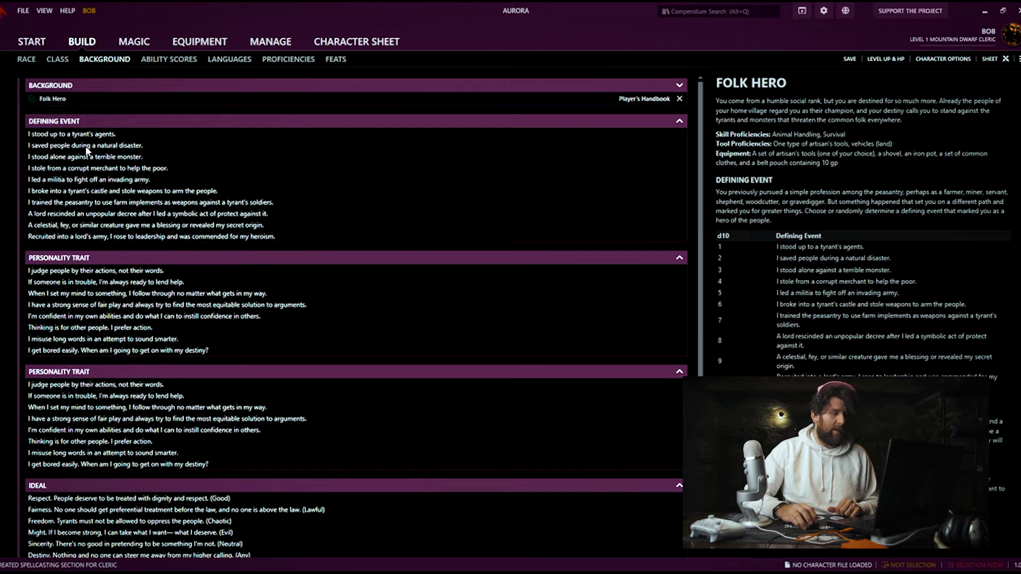
pyautogui.scroll(-5, 88, 148)
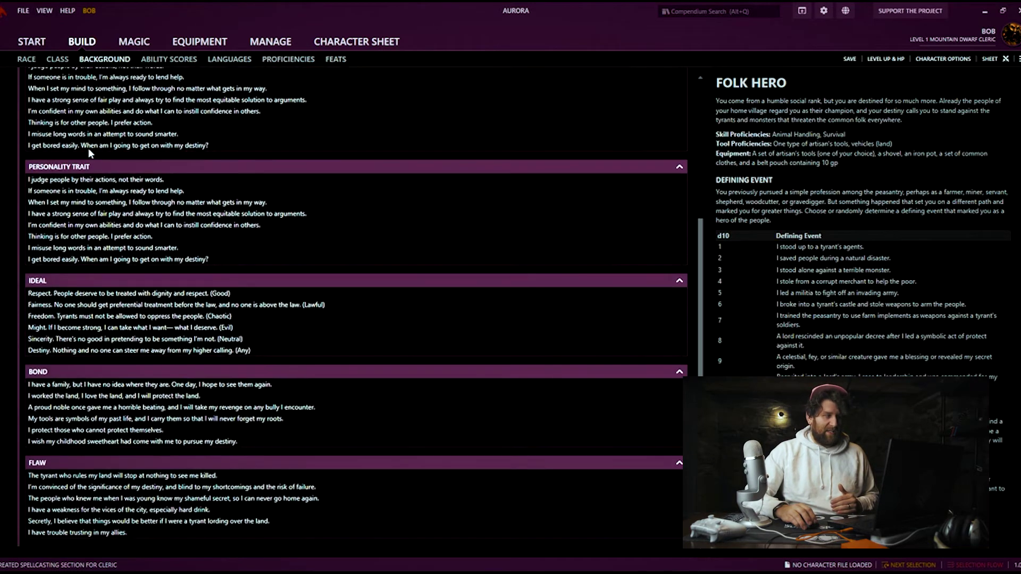
pyautogui.scroll(5, 91, 145)
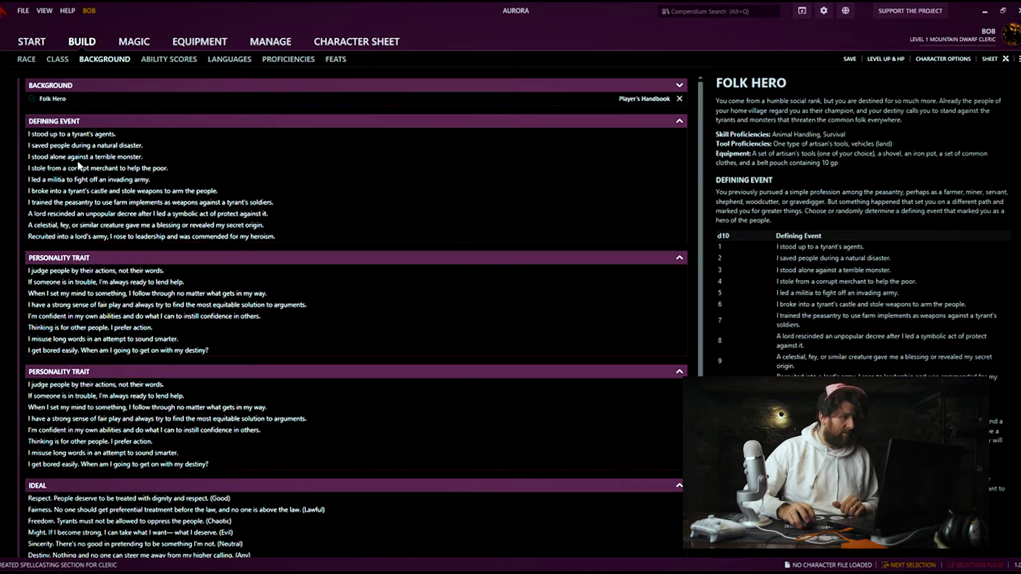
# Set the tyrant's castle defining event plus the prefer-action and long-words personality traits
pyautogui.click(83, 192)
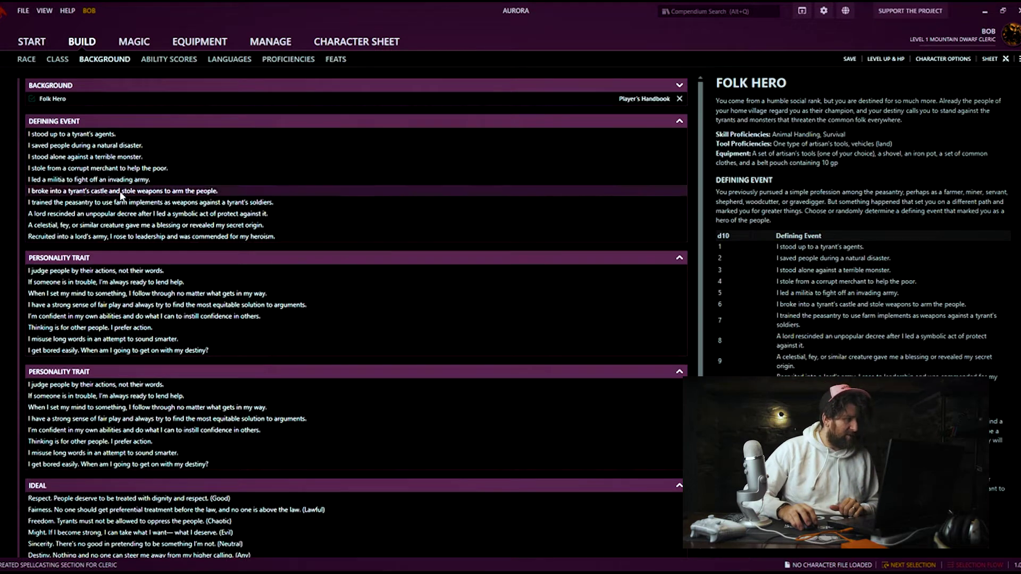
pyautogui.doubleClick(198, 193)
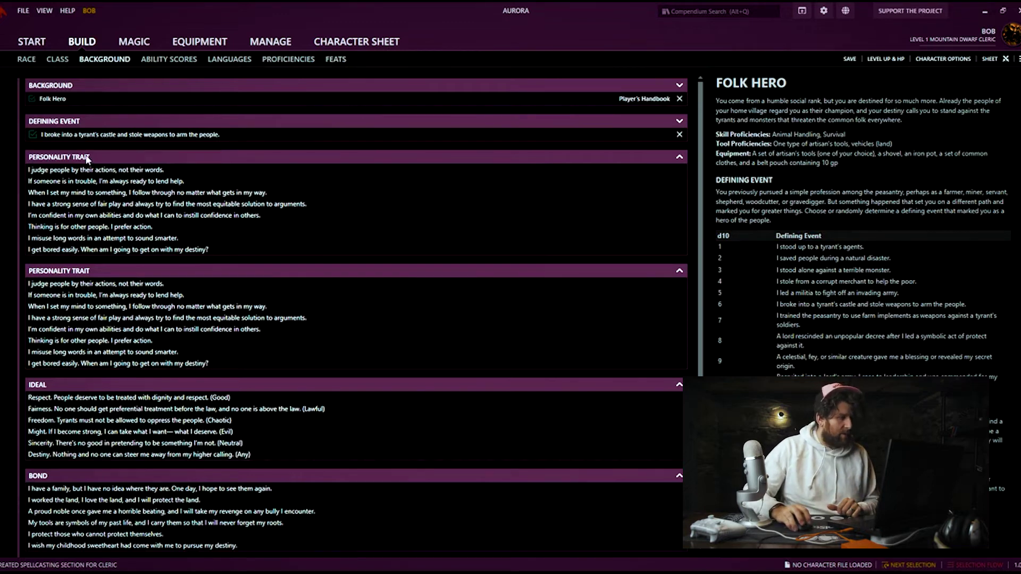
pyautogui.click(113, 228)
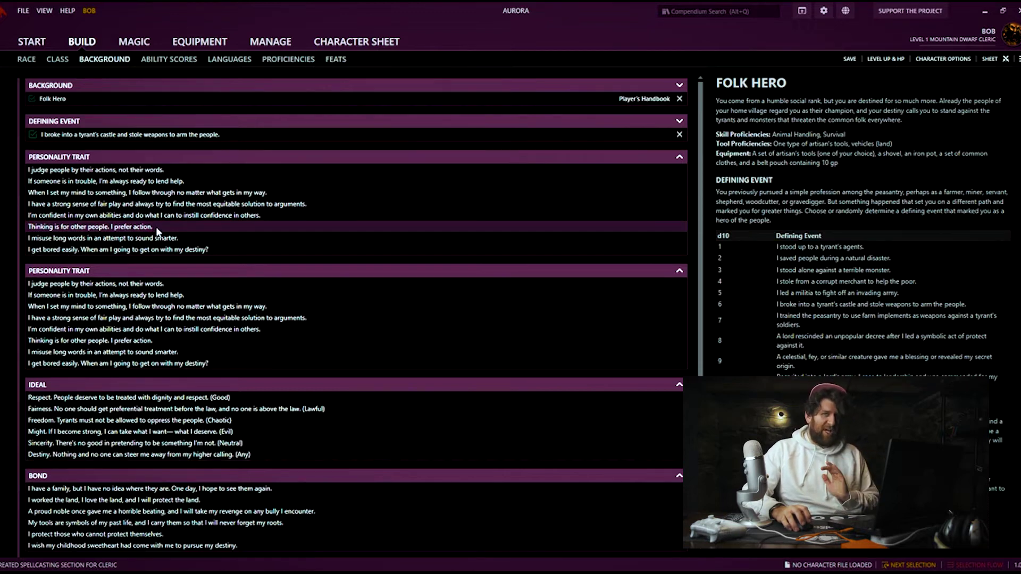
pyautogui.doubleClick(155, 227)
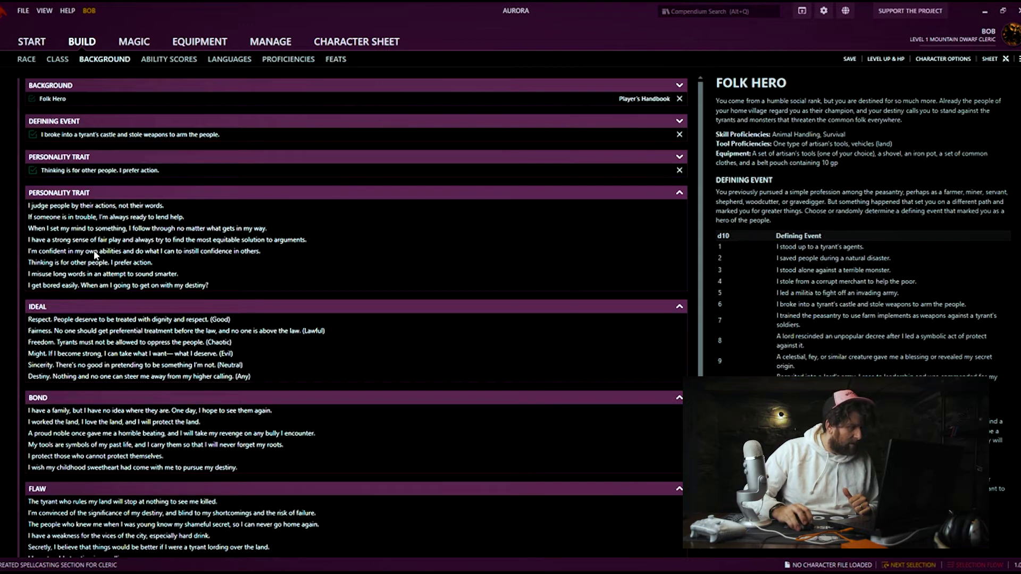
pyautogui.click(56, 275)
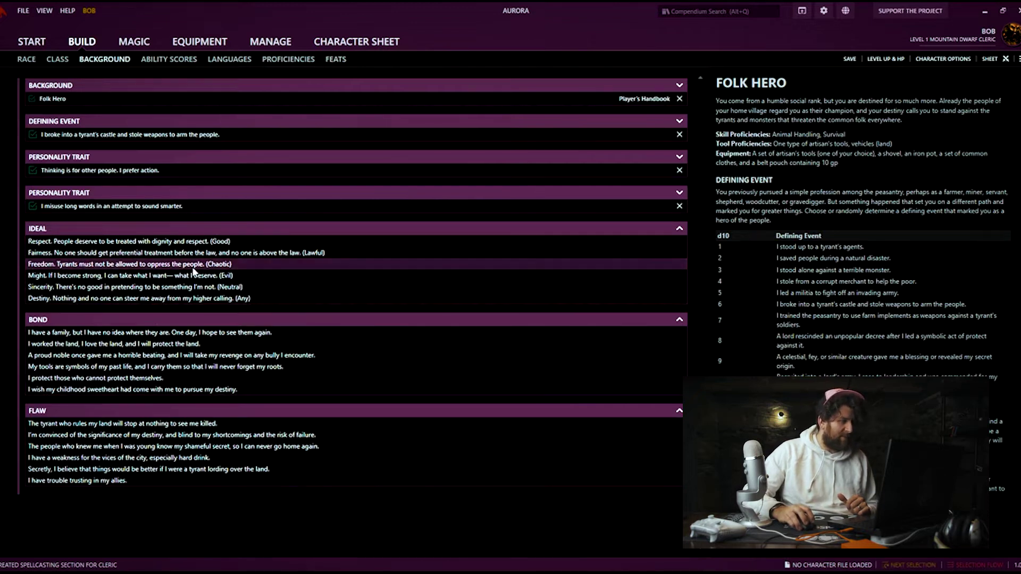
# Choose the Freedom ideal, the protect-the-defenceless bond and the tyrant-wants-me-killed flaw
pyautogui.click(233, 264)
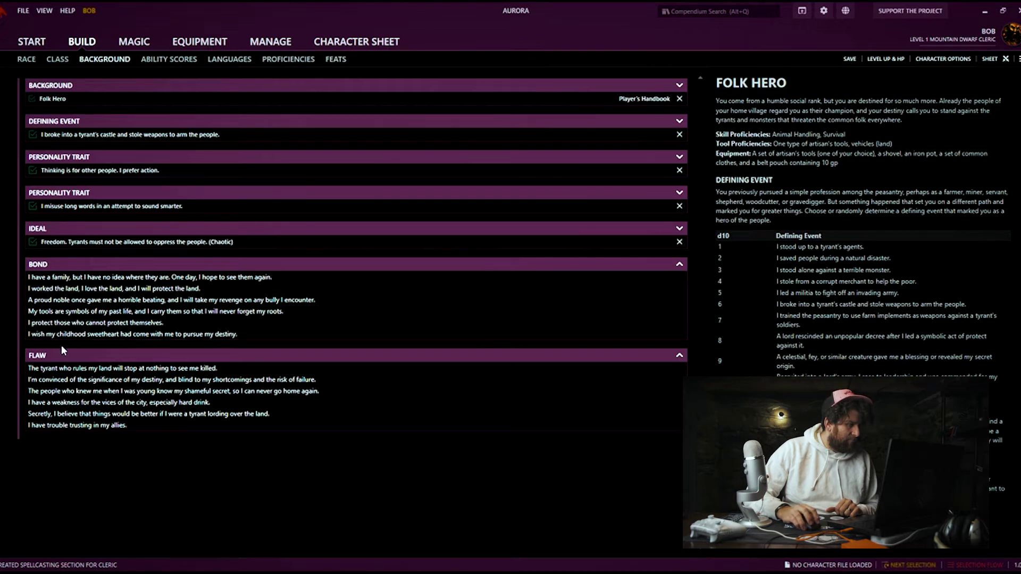
pyautogui.click(151, 322)
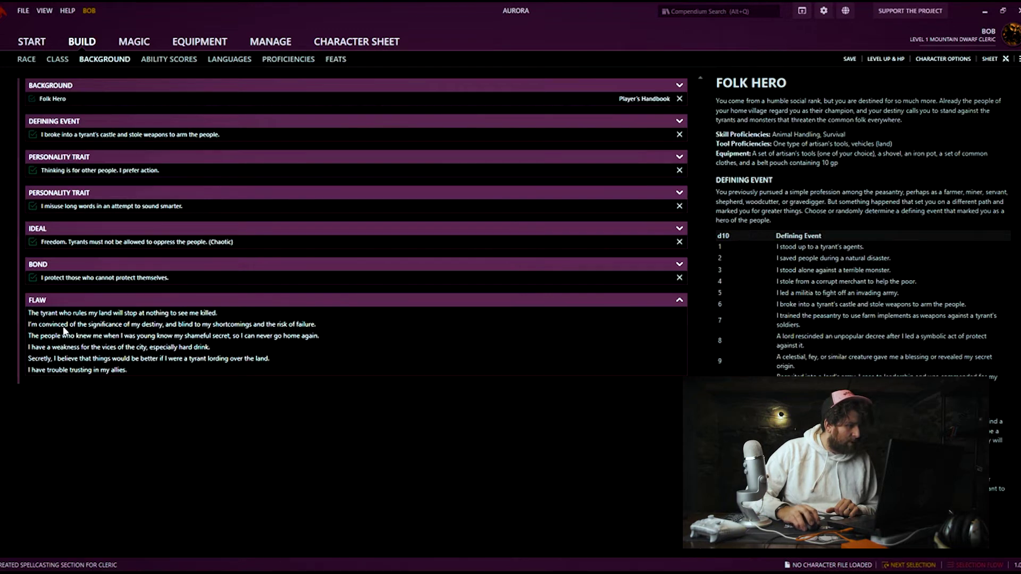
pyautogui.click(70, 354)
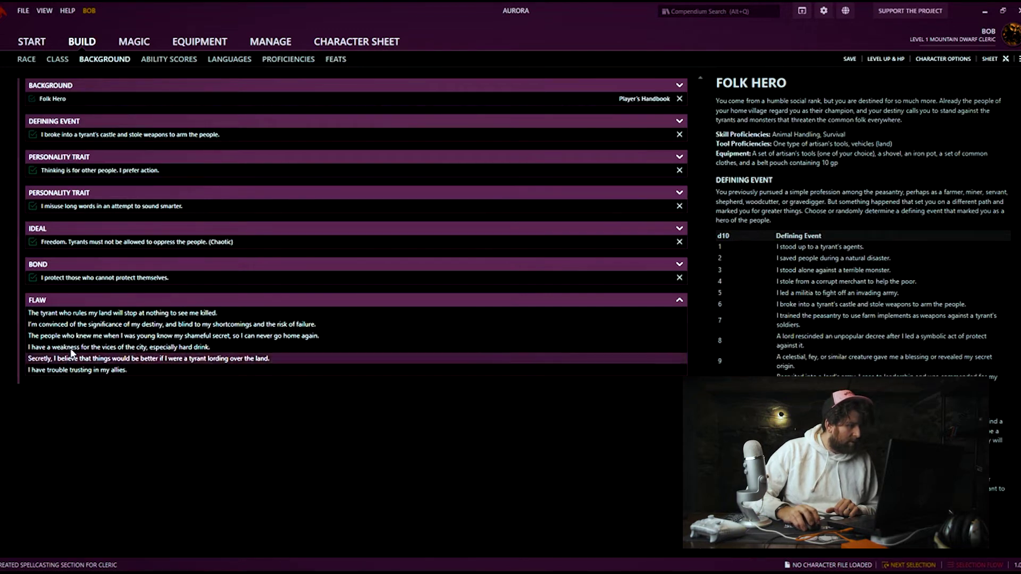
pyautogui.press('Up')
pyautogui.press('Up')
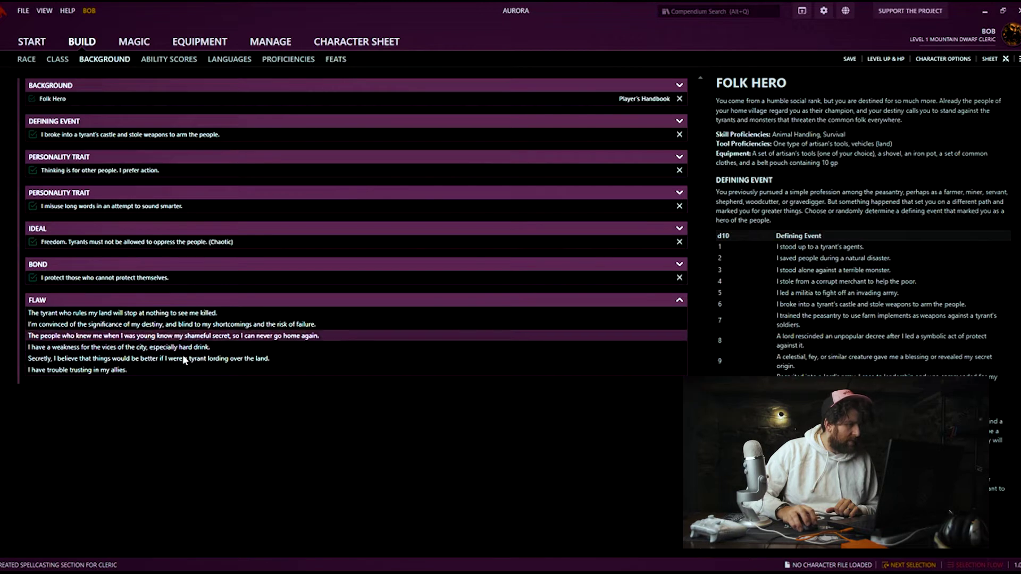
pyautogui.click(224, 326)
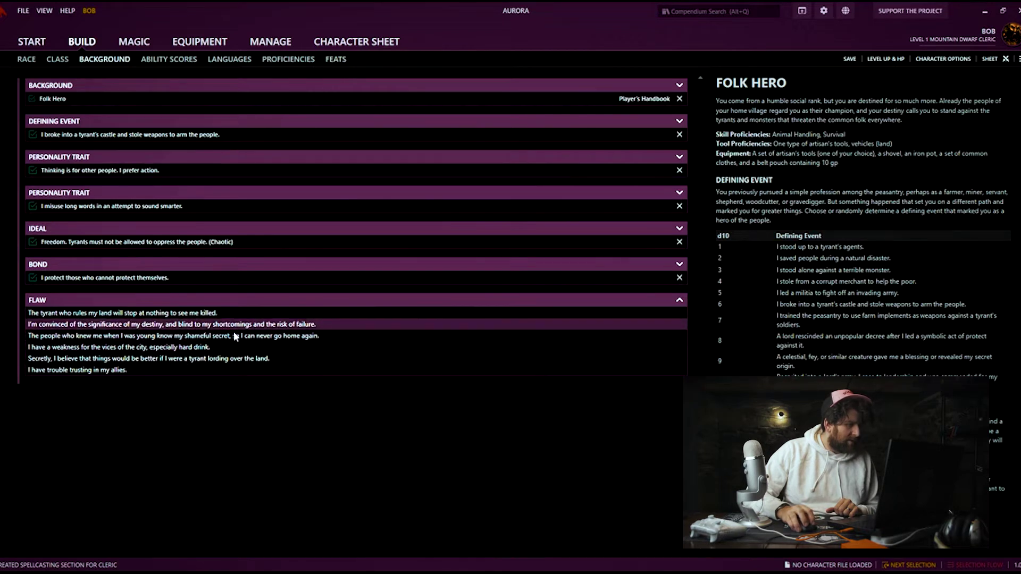
pyautogui.click(207, 314)
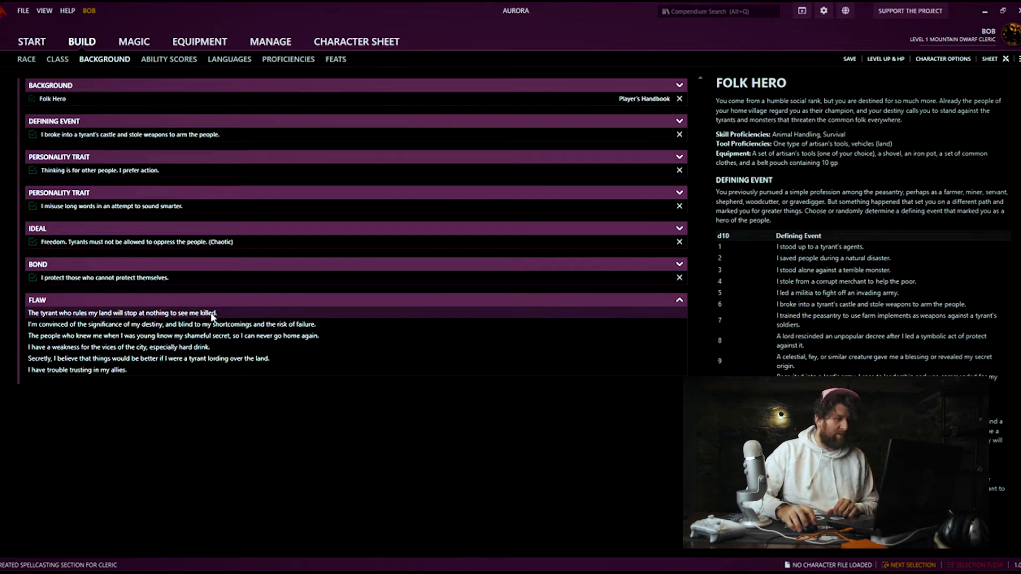
pyautogui.doubleClick(211, 313)
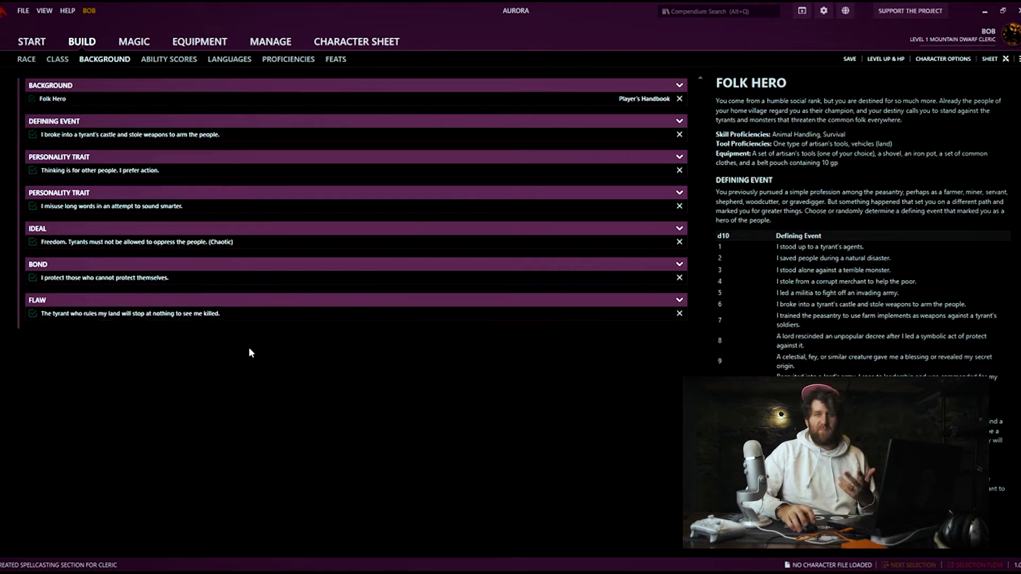
# Roll ability scores with 4d6 discard lowest: Strength 16, Dexterity 13, Constitution 14, Intelligence 13, Wisdom 10
pyautogui.click(172, 59)
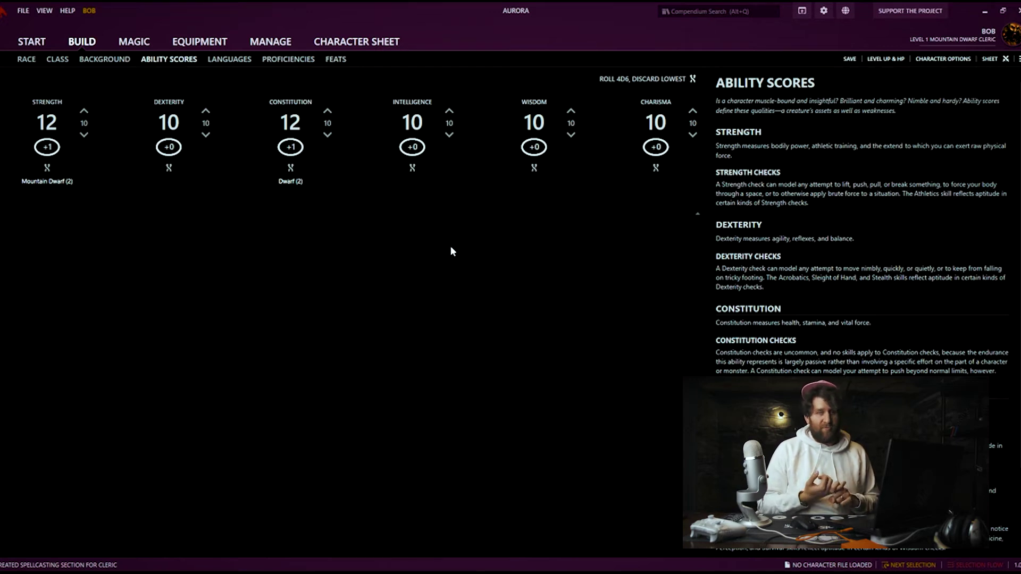
pyautogui.click(692, 79)
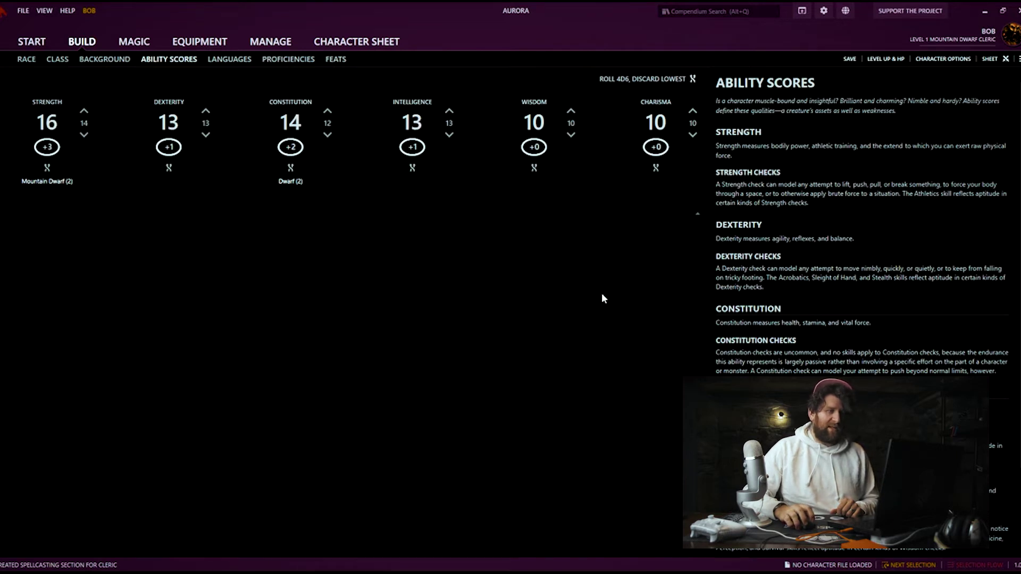